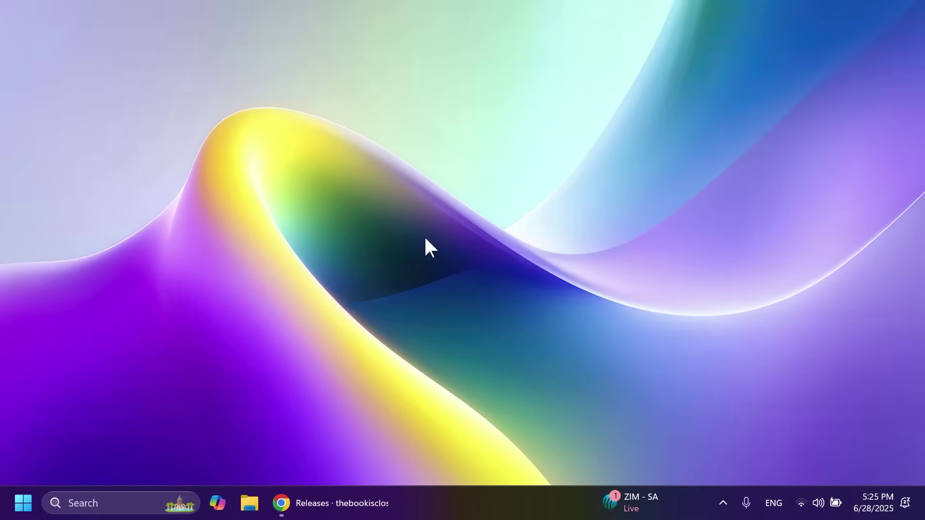
# Download ViVeTool-v0.3.4-IntelAmd.zip from the ViVe releases Assets and open the downloaded zip
pyautogui.click(328, 503)
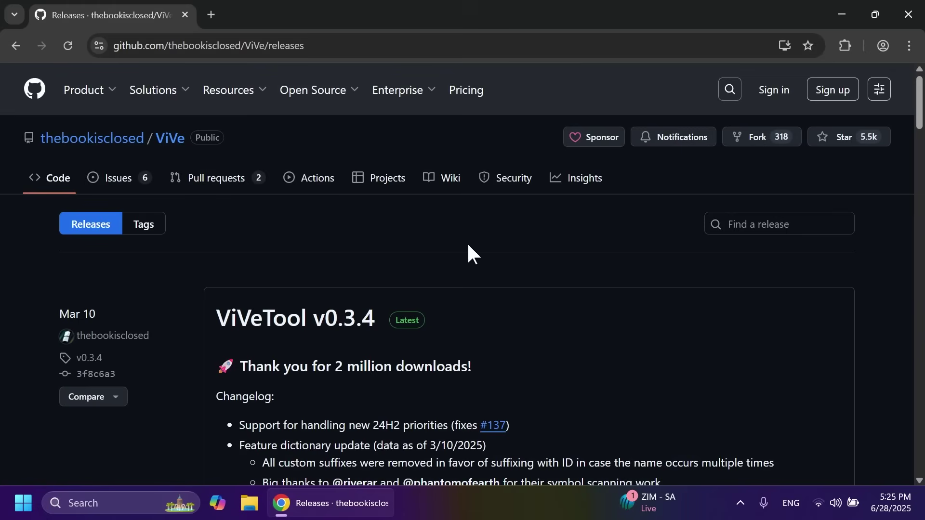
pyautogui.scroll(-4, 470, 253)
pyautogui.scroll(-3, 423, 230)
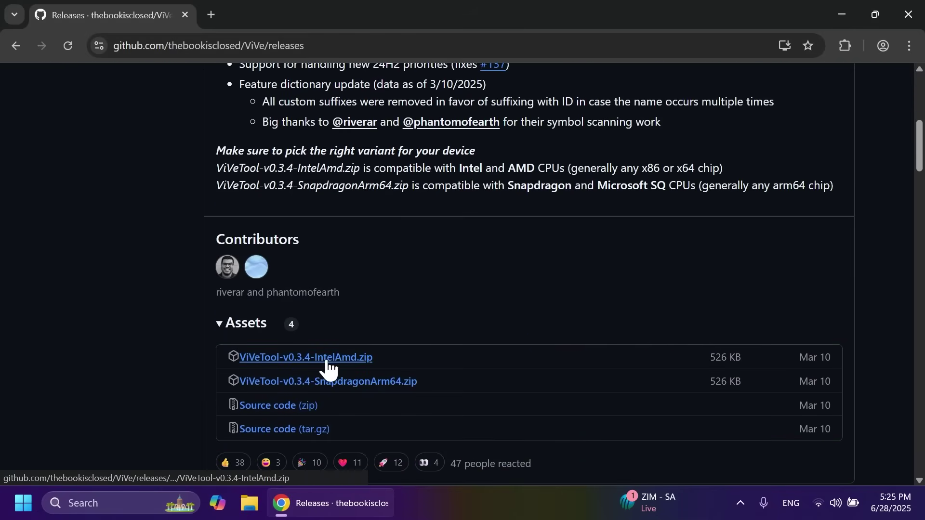
pyautogui.click(342, 362)
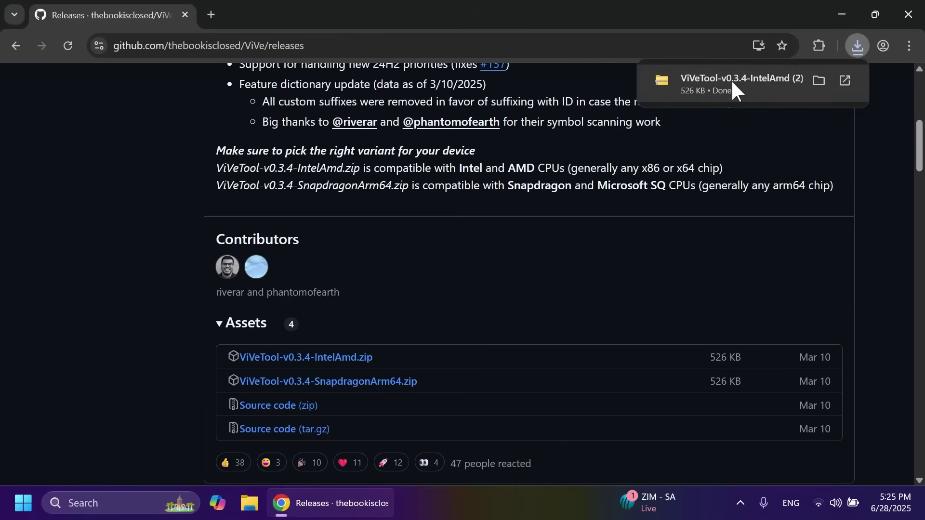
pyautogui.click(730, 82)
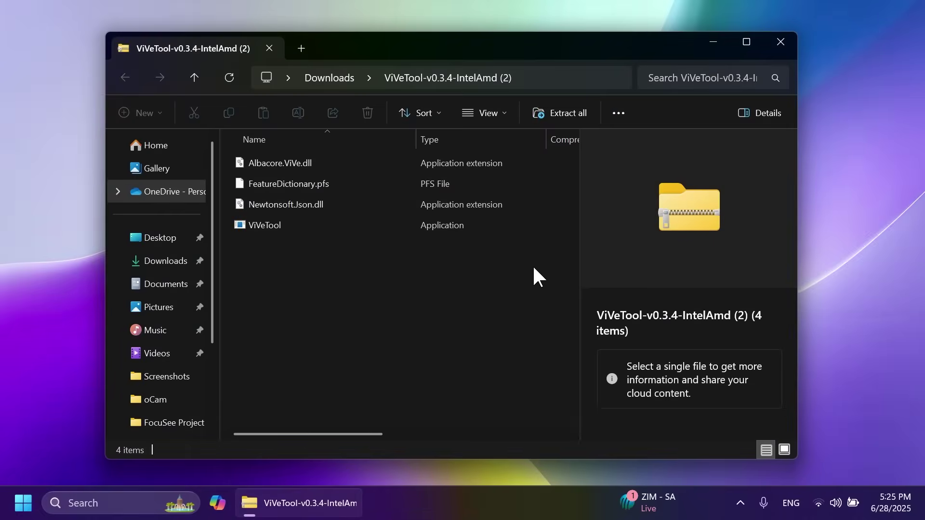
# Start extracting the zip and set C:\hidden features as its destination folder
pyautogui.click(561, 116)
pyautogui.hotkey('alt', 'r')
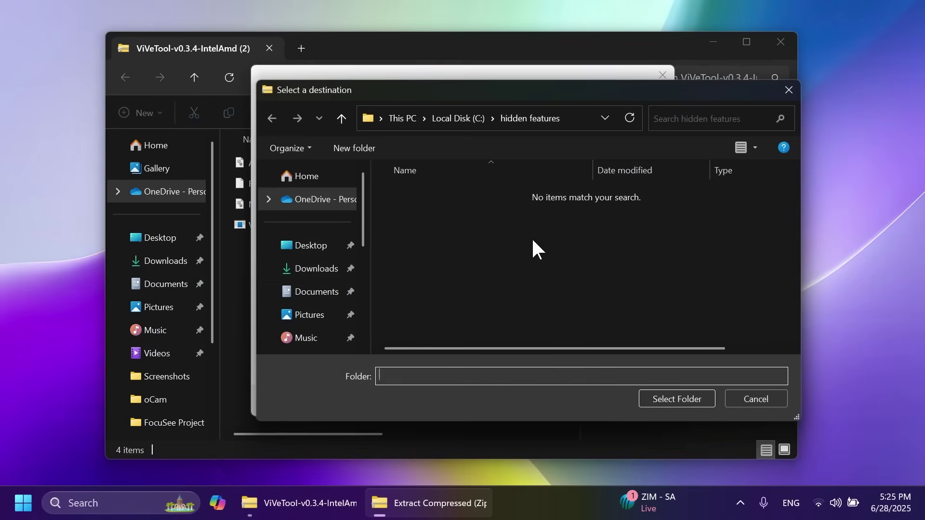
pyautogui.scroll(-4, 299, 289)
pyautogui.click(304, 311)
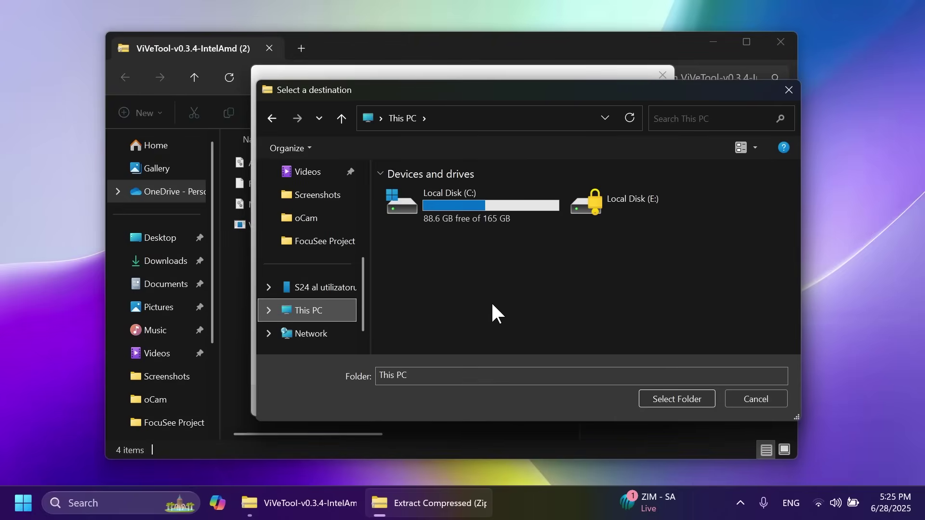
pyautogui.doubleClick(449, 204)
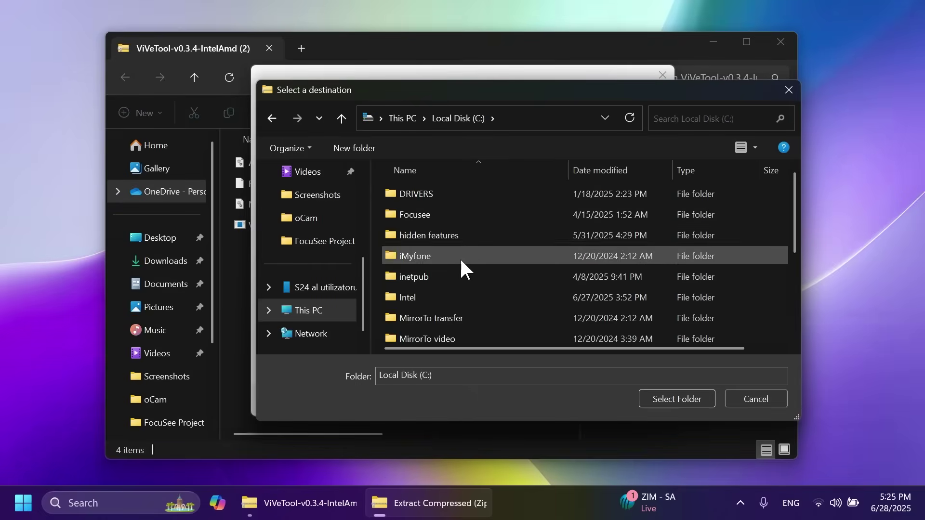
pyautogui.click(451, 237)
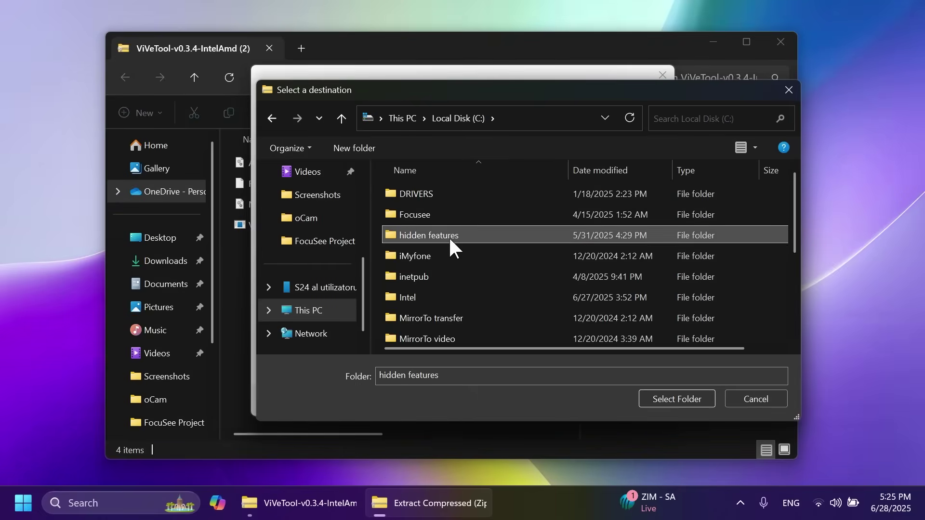
pyautogui.click(667, 403)
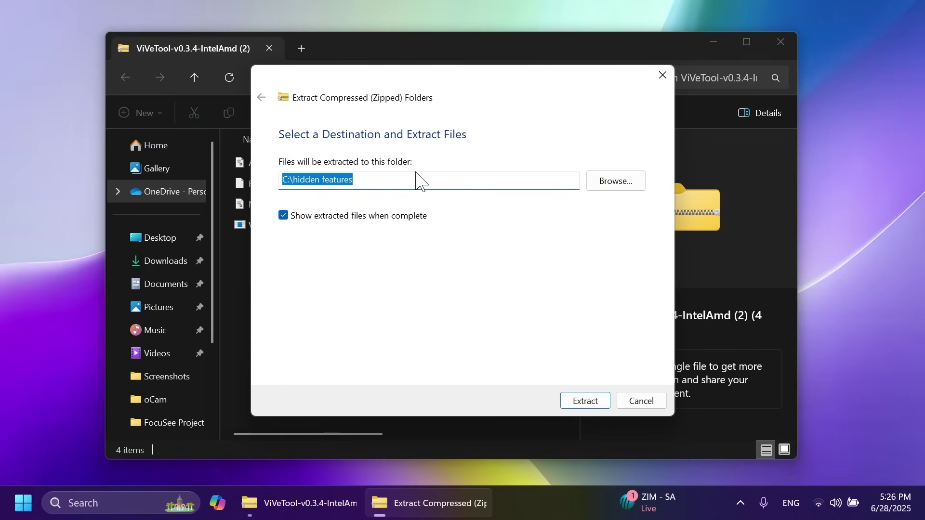
# Extract the files, replacing the existing copies, and close the hidden features window
pyautogui.click(586, 404)
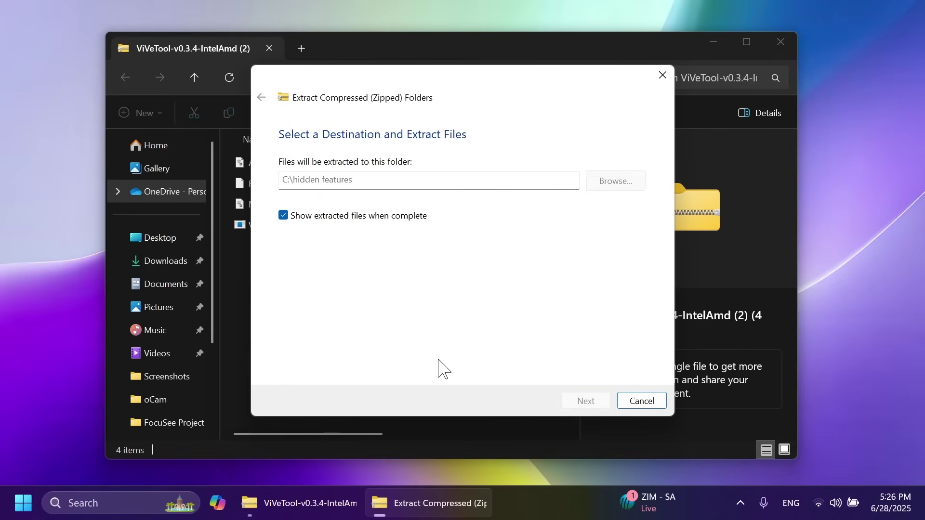
pyautogui.click(269, 208)
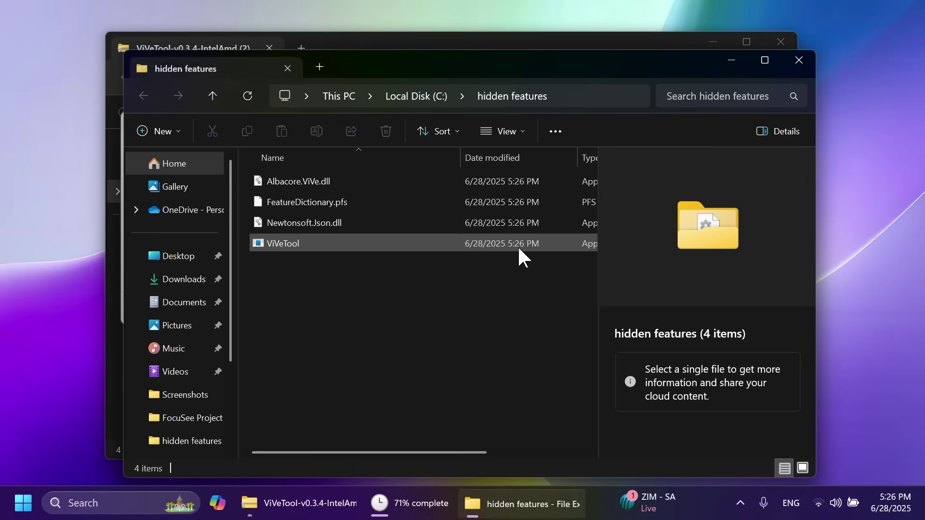
pyautogui.click(799, 59)
# Close the zip window and launch Command Prompt as administrator from a cmd search
pyautogui.click(781, 41)
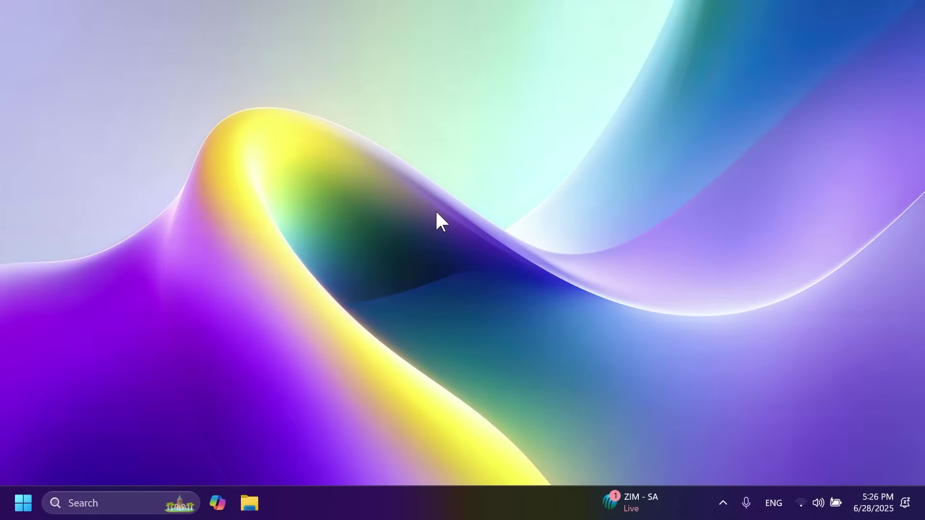
pyautogui.press('super')
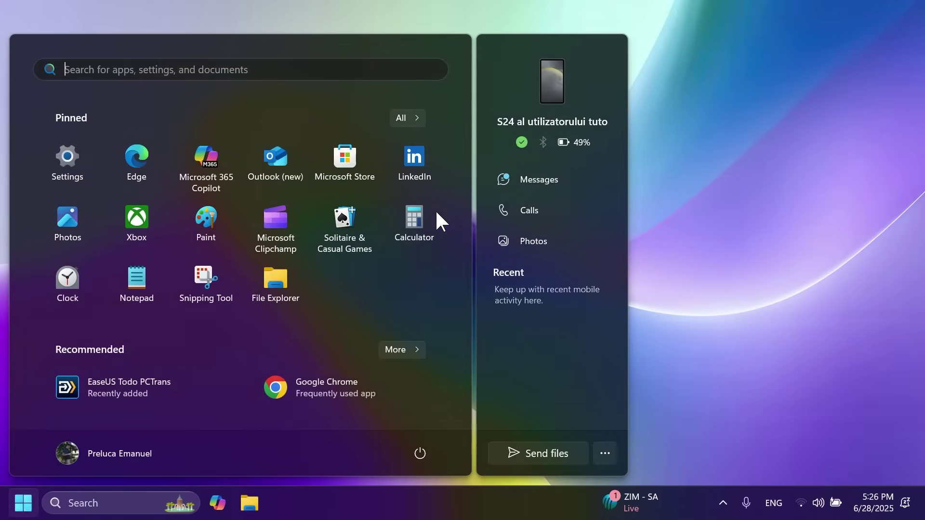
pyautogui.write('cmd')
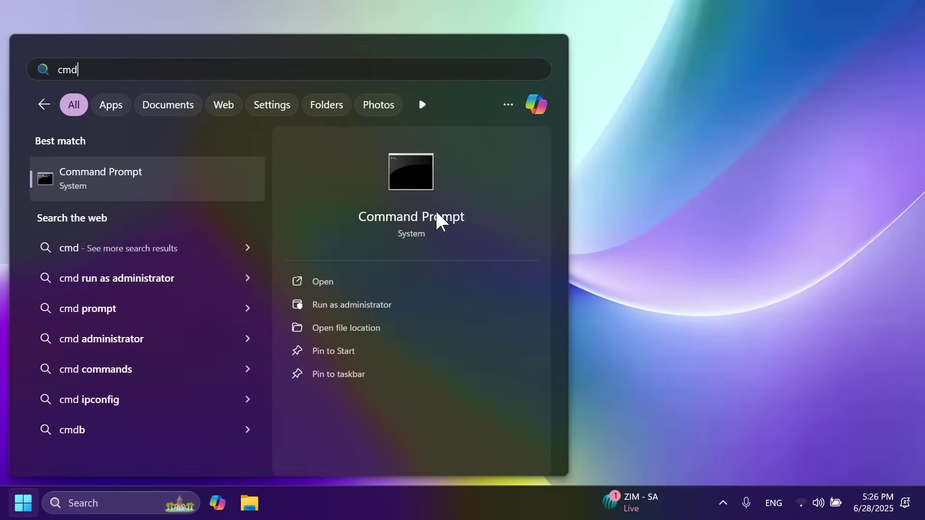
pyautogui.click(354, 303)
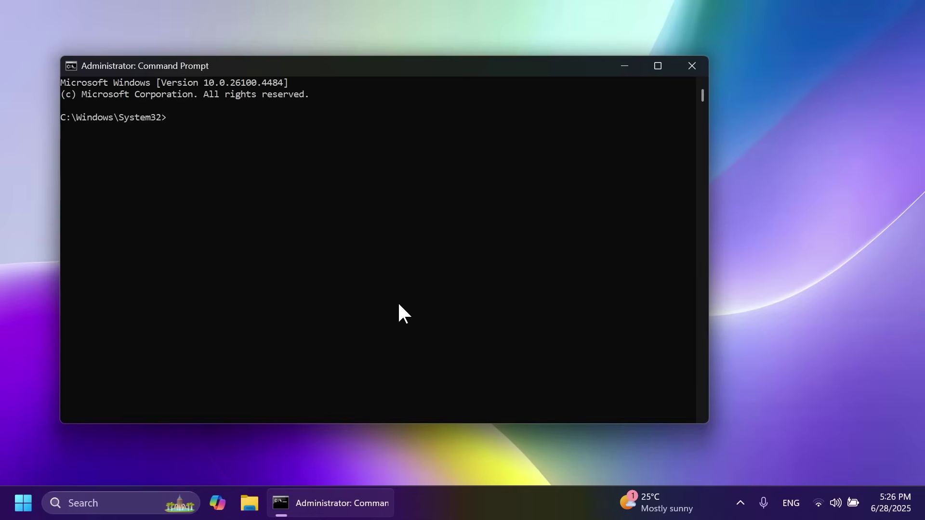
# Change to C:\hidden features and run vivetool /enable /id:54238000
pyautogui.write('cd')
pyautogui.write('C:\\hidden features')
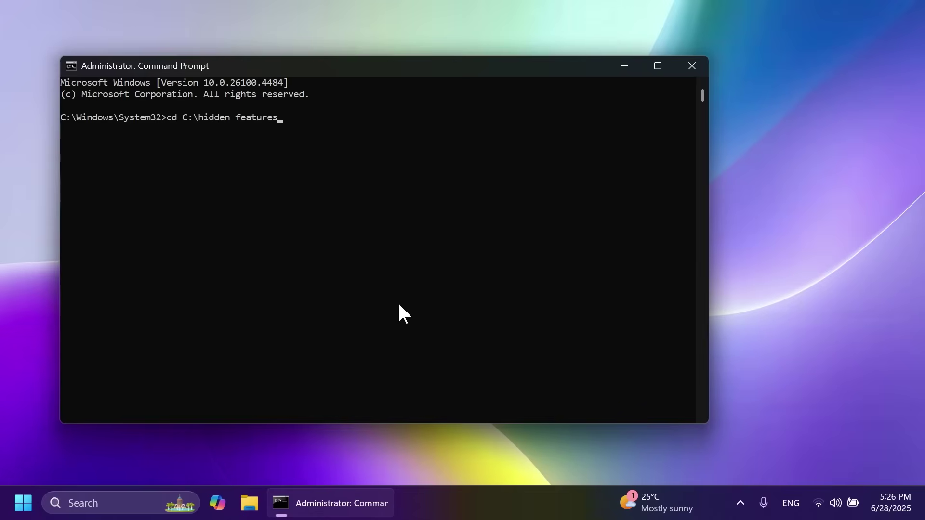
pyautogui.press('Return')
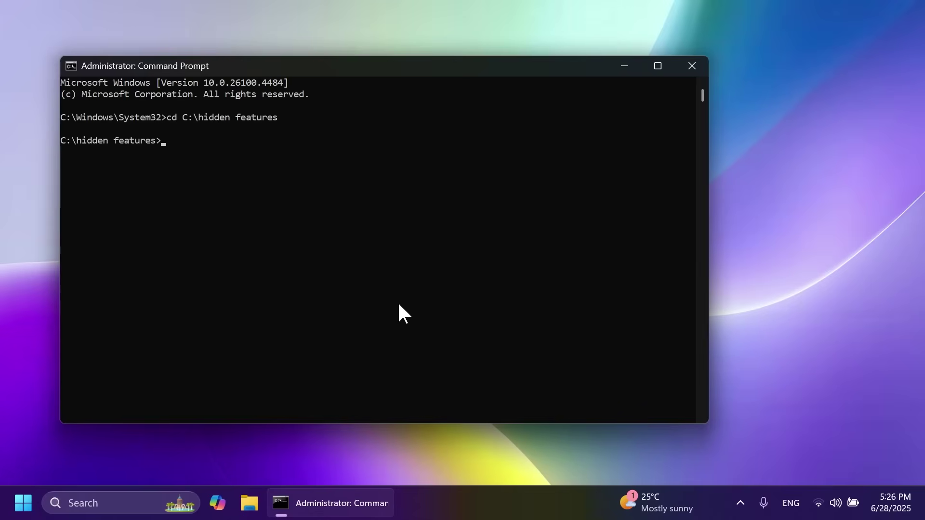
pyautogui.write('vivetool /enable /id:5423')
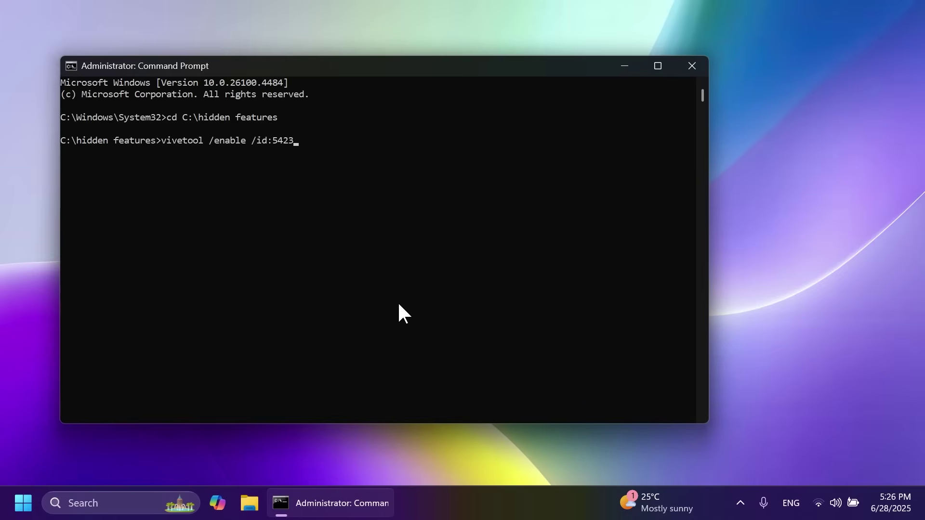
pyautogui.write('8000')
pyautogui.press('Return')
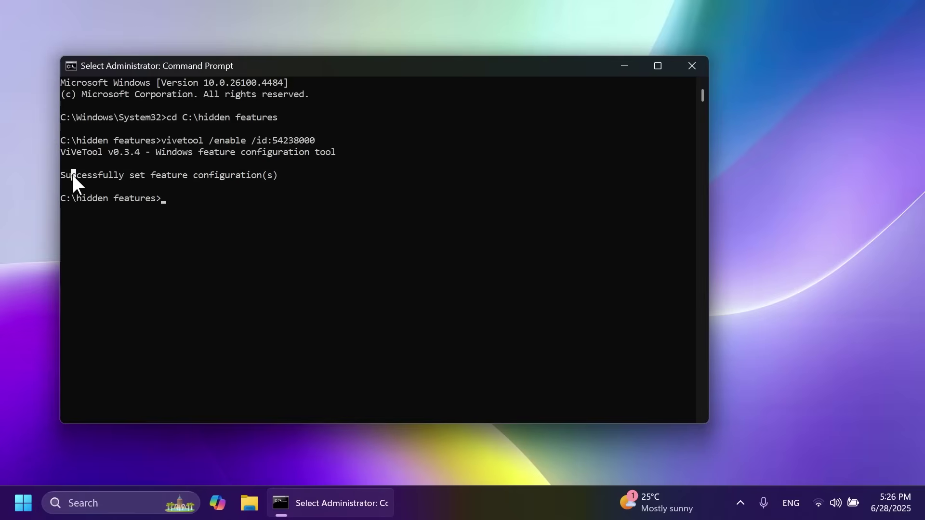
# Run vivetool /enable /id:56892083 and check its 'successfully set feature configuration' message
pyautogui.tripleClick(72, 173)
pyautogui.click(218, 199)
pyautogui.press('Escape')
pyautogui.write('vivetool /e')
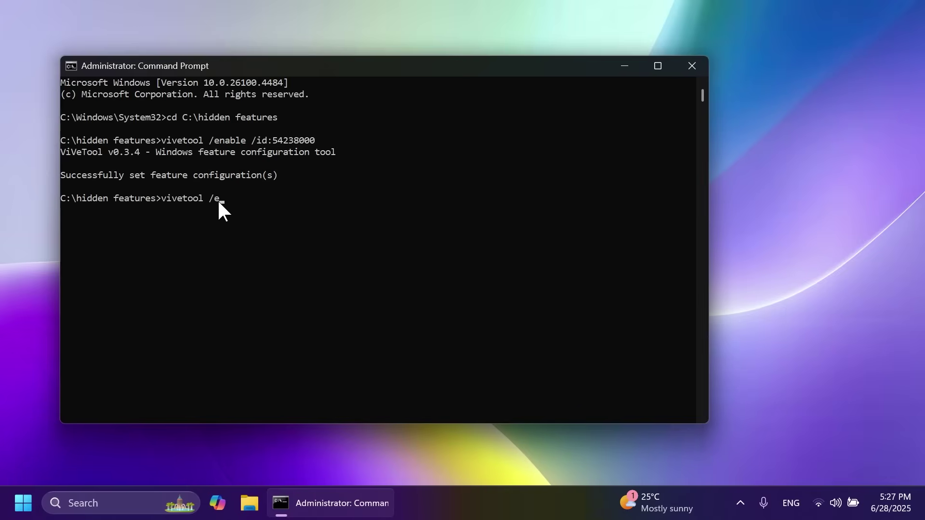
pyautogui.write('nable /id:56892083')
pyautogui.press('Return')
pyautogui.moveTo(76, 233); pyautogui.dragTo(271, 233)
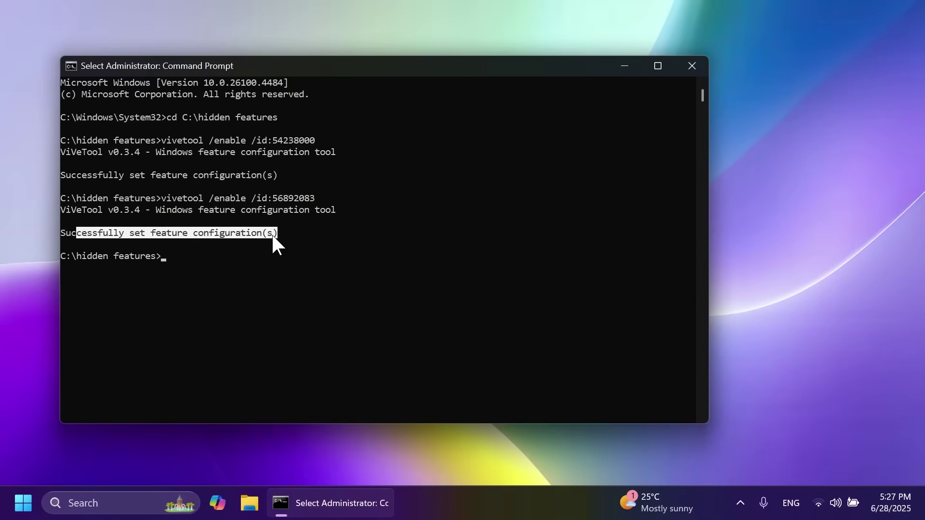
pyautogui.click(273, 233)
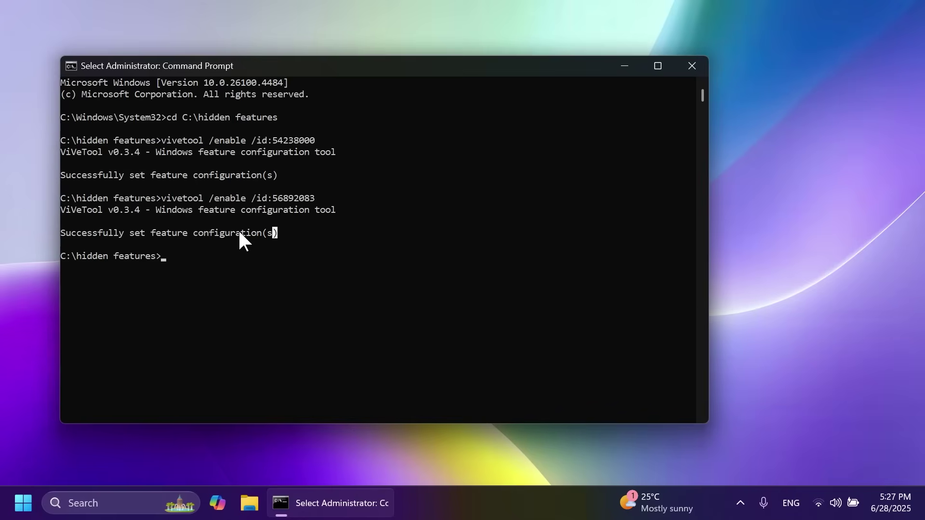
# Close Command Prompt and dismiss the Start button's power options without restarting
pyautogui.click(691, 66)
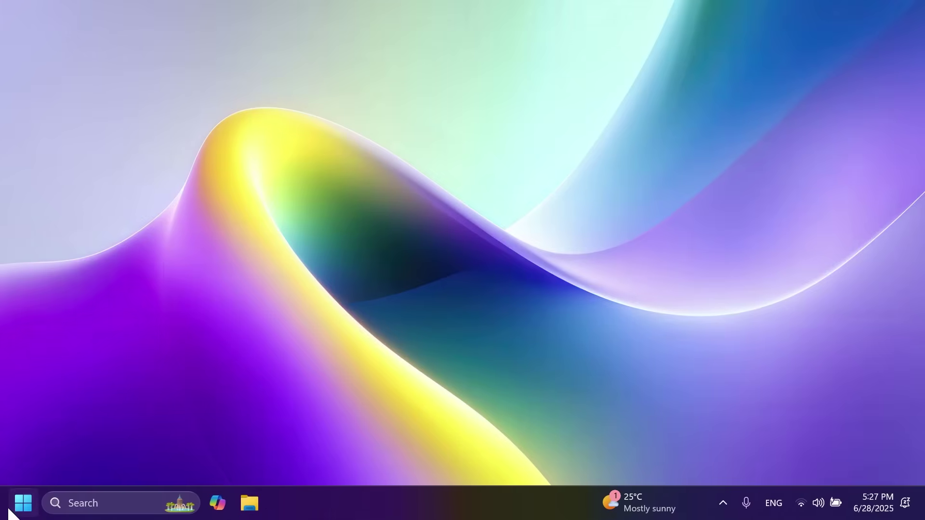
pyautogui.rightClick(22, 503)
pyautogui.moveTo(121, 438)
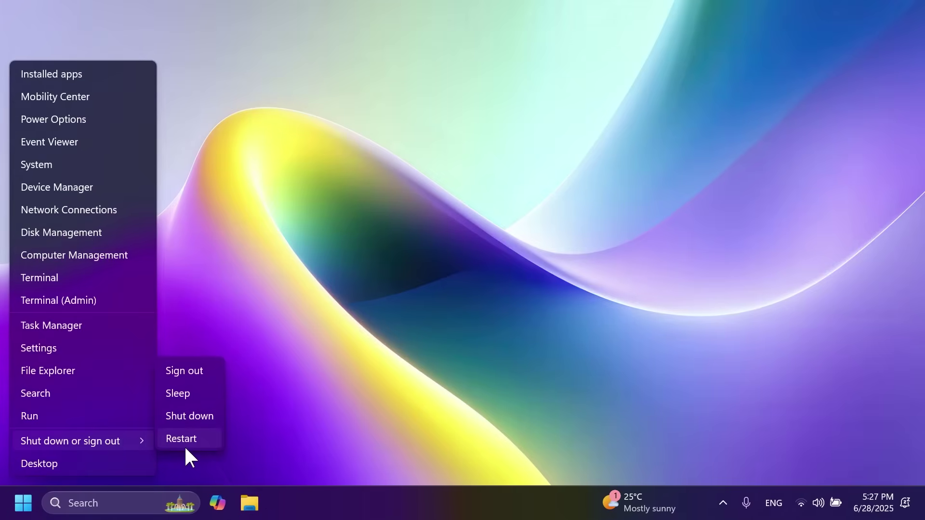
pyautogui.click(185, 446)
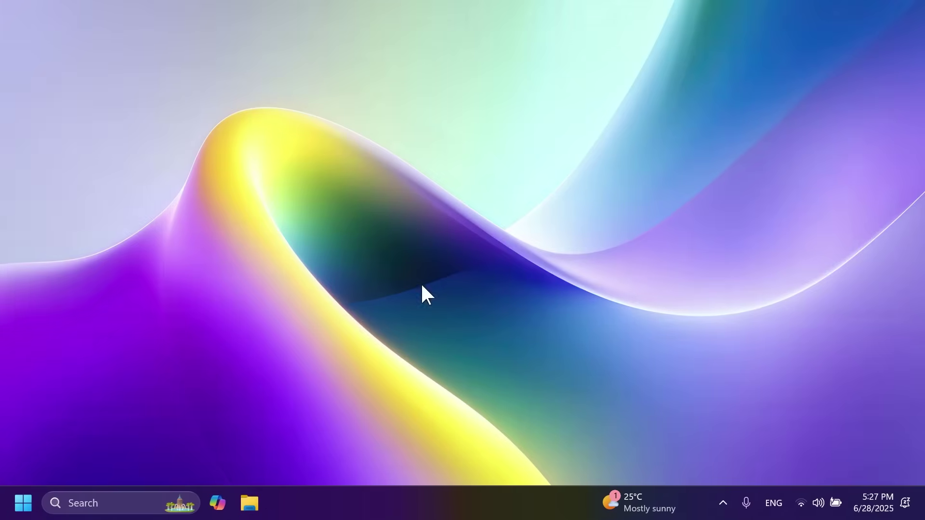
# Review the taskbar behaviors in Taskbar settings, leaving the smaller-buttons option unchanged
pyautogui.rightClick(413, 508)
pyautogui.click(444, 472)
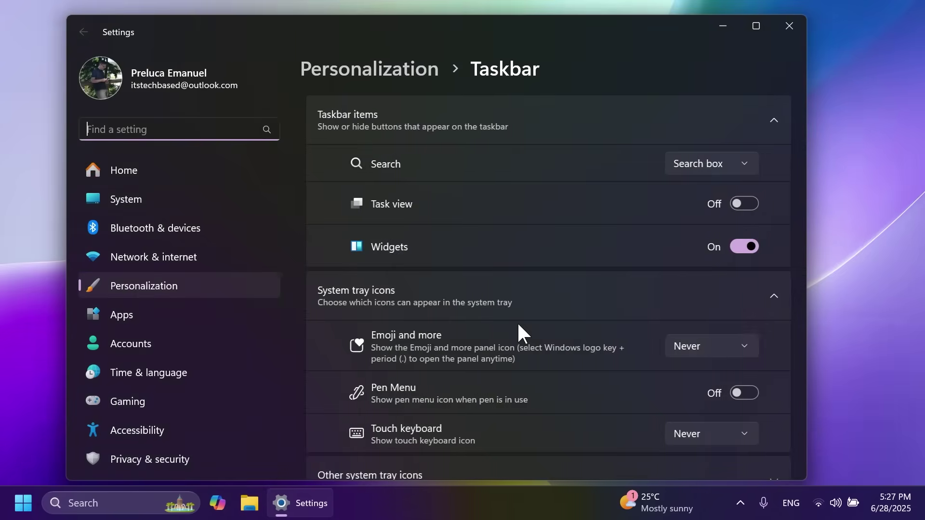
pyautogui.scroll(-10, 491, 236)
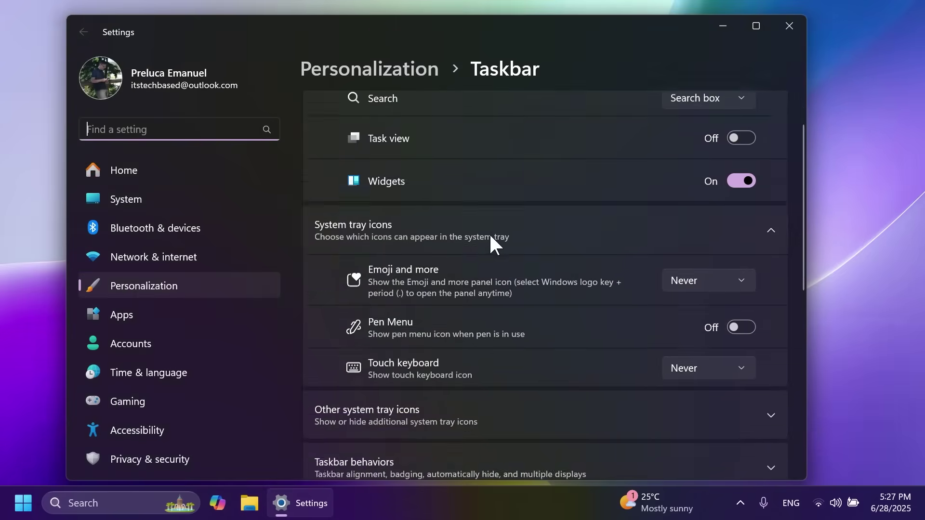
pyautogui.scroll(-1, 409, 294)
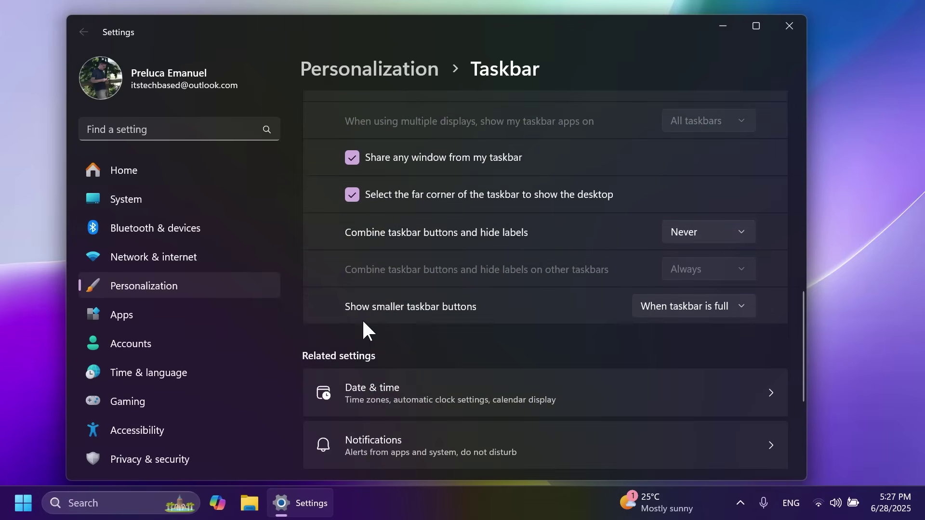
pyautogui.click(693, 307)
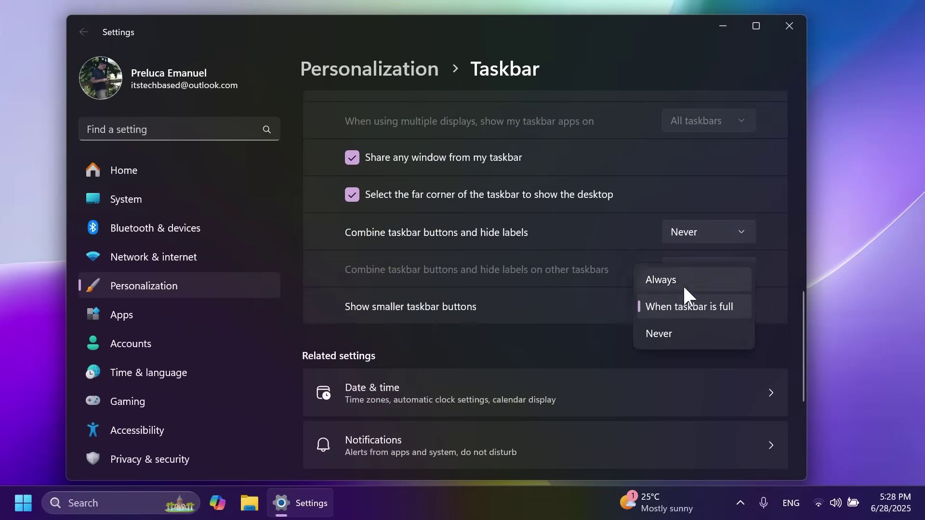
pyautogui.click(496, 309)
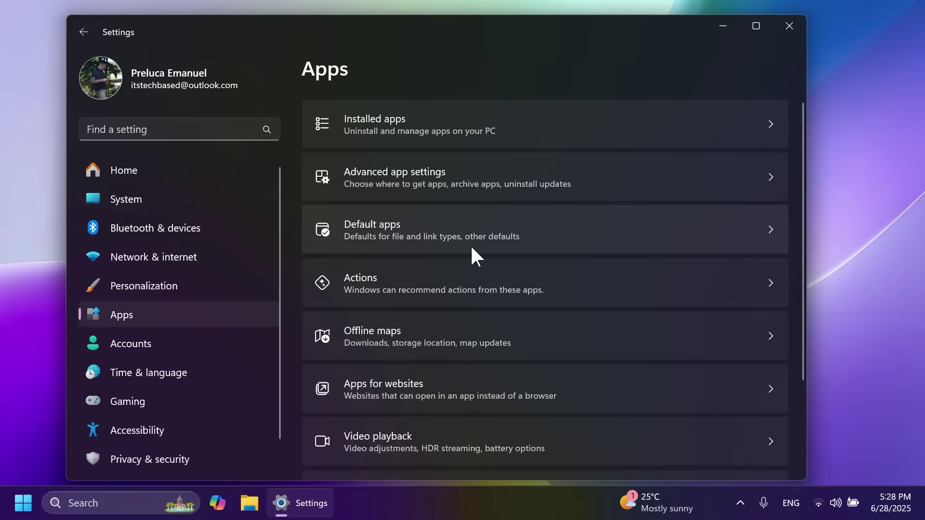
# Show Google Chrome's file and link type defaults under Apps > Default apps
pyautogui.click(404, 233)
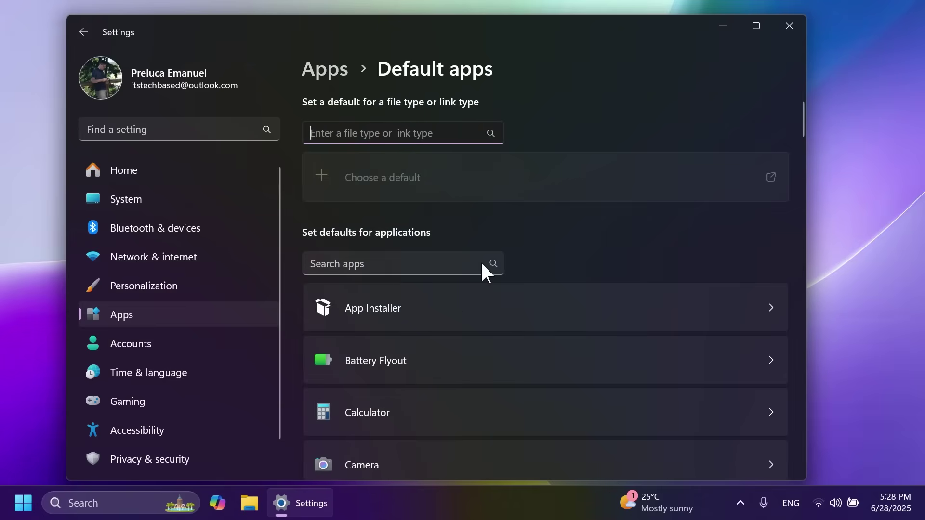
pyautogui.scroll(-10, 553, 268)
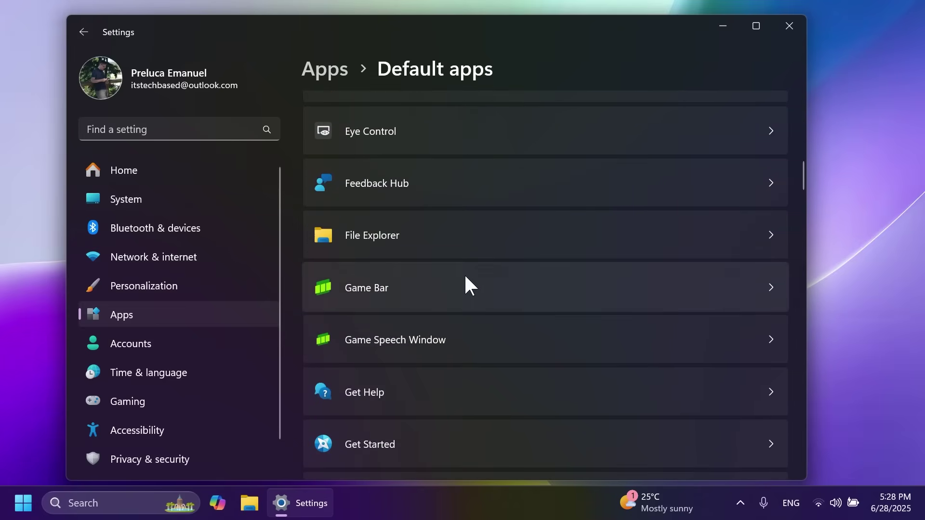
pyautogui.scroll(-6, 464, 283)
pyautogui.click(482, 146)
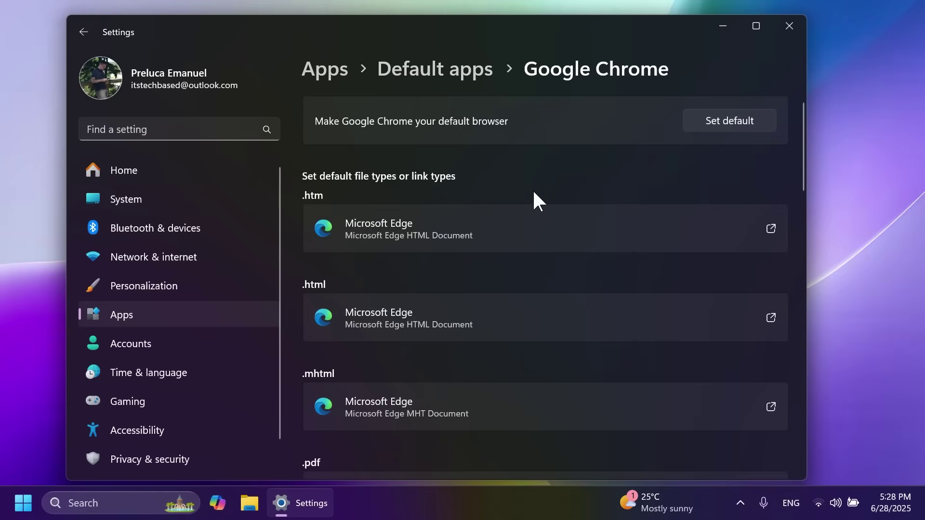
# Close Settings, then share the 4k-Abstract-smooth-gradient-colorful image from the Downloads folder
pyautogui.hotkey('alt', 'F4')
pyautogui.click(249, 503)
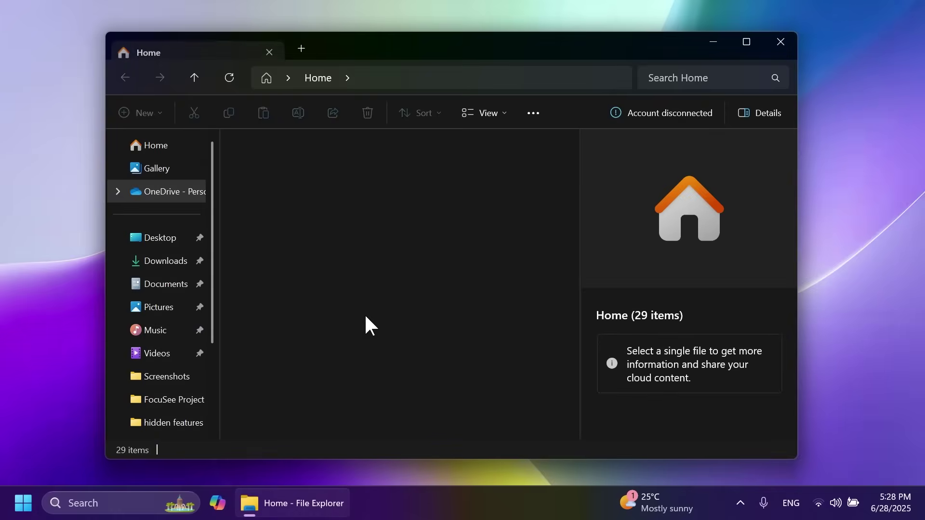
pyautogui.click(162, 264)
pyautogui.click(351, 197)
pyautogui.click(332, 113)
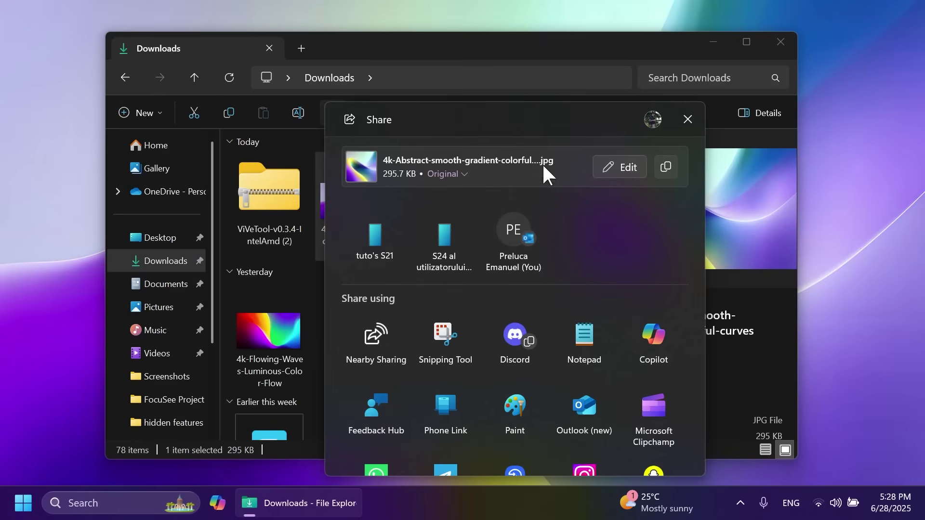
# Close the Share sheet and File Explorer, then launch Microsoft Store via a 'sto' search
pyautogui.click(696, 126)
pyautogui.click(778, 46)
pyautogui.press('super')
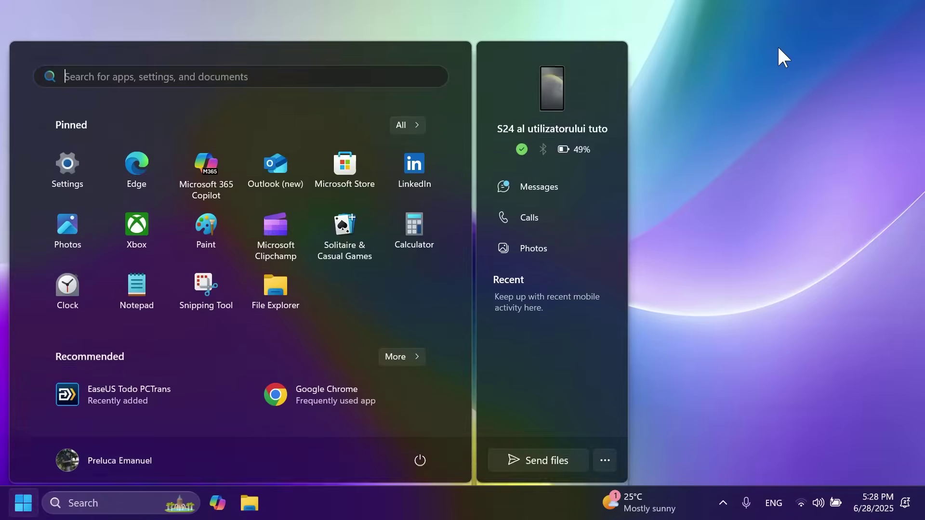
pyautogui.write('sto')
pyautogui.press('Return')
# Check for app updates on the Store's downloads page, then close the Store
pyautogui.click(21, 412)
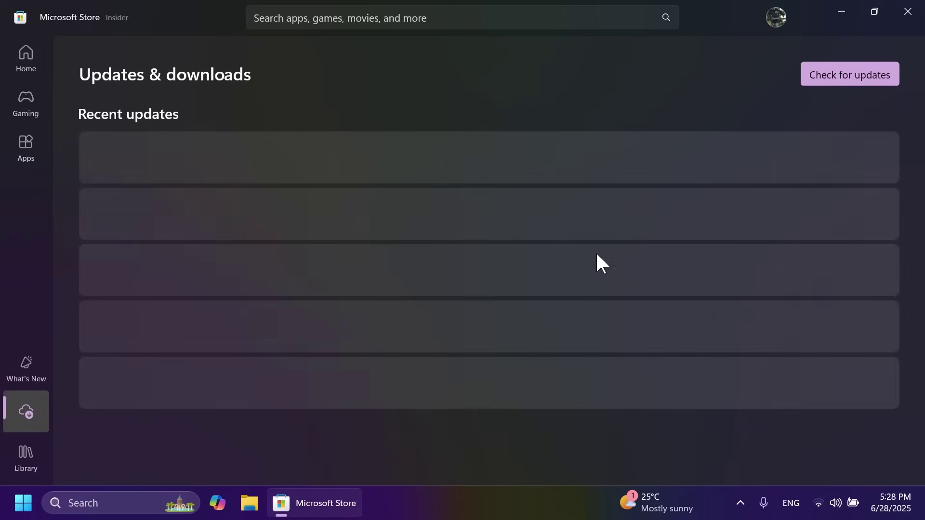
pyautogui.click(846, 83)
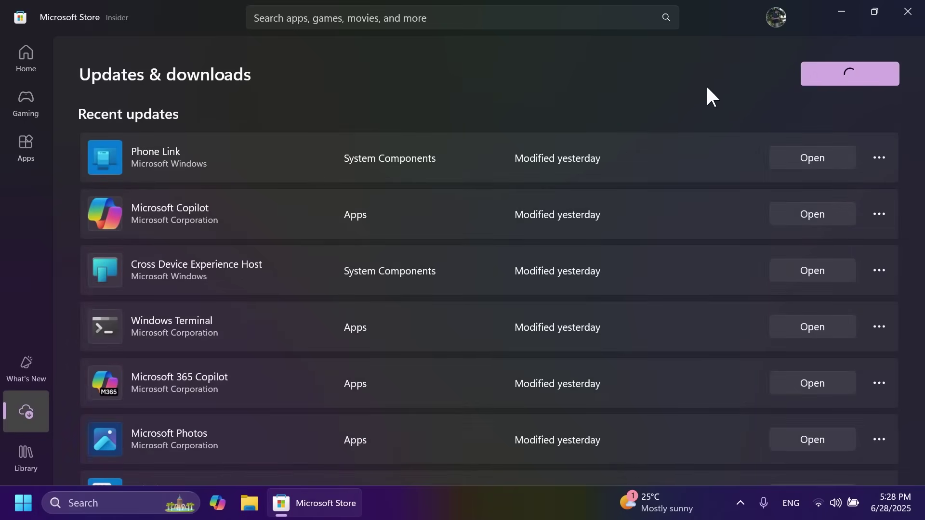
pyautogui.click(899, 14)
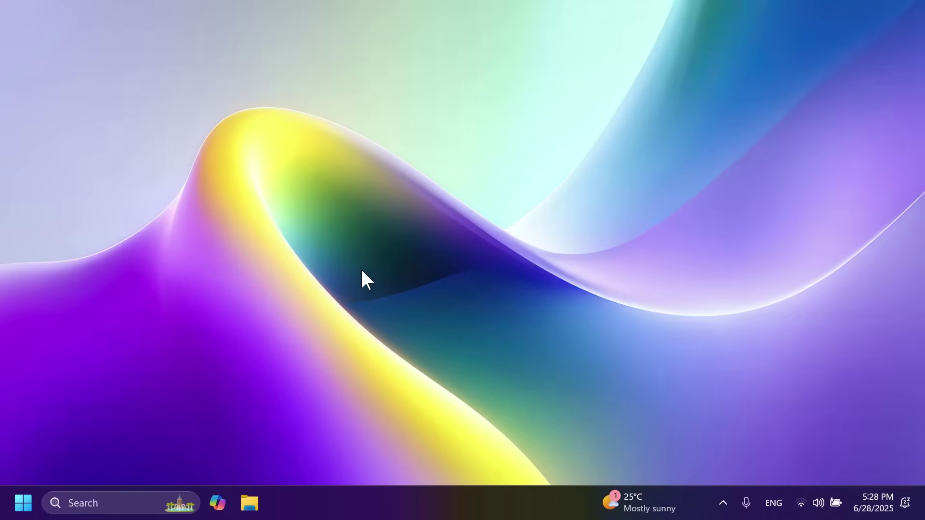